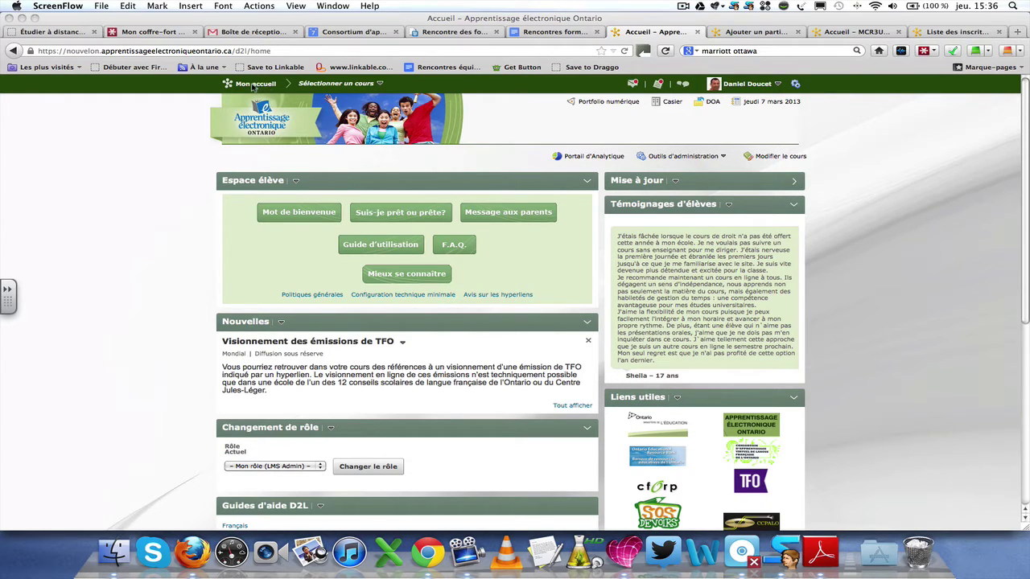
Open the administration page for user collections (Collection d'utilisateurs).
left_click(683, 159)
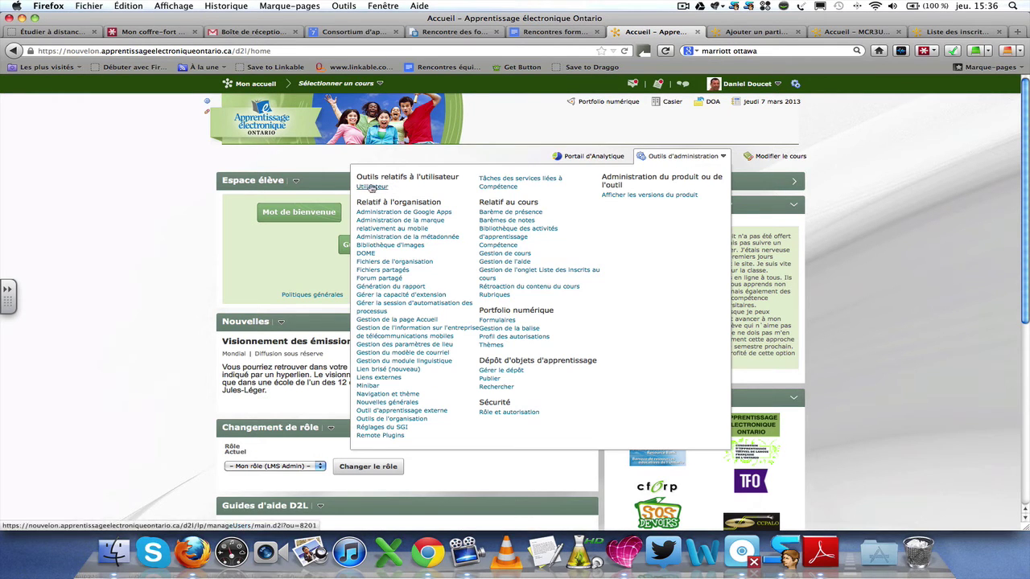
left_click(370, 186)
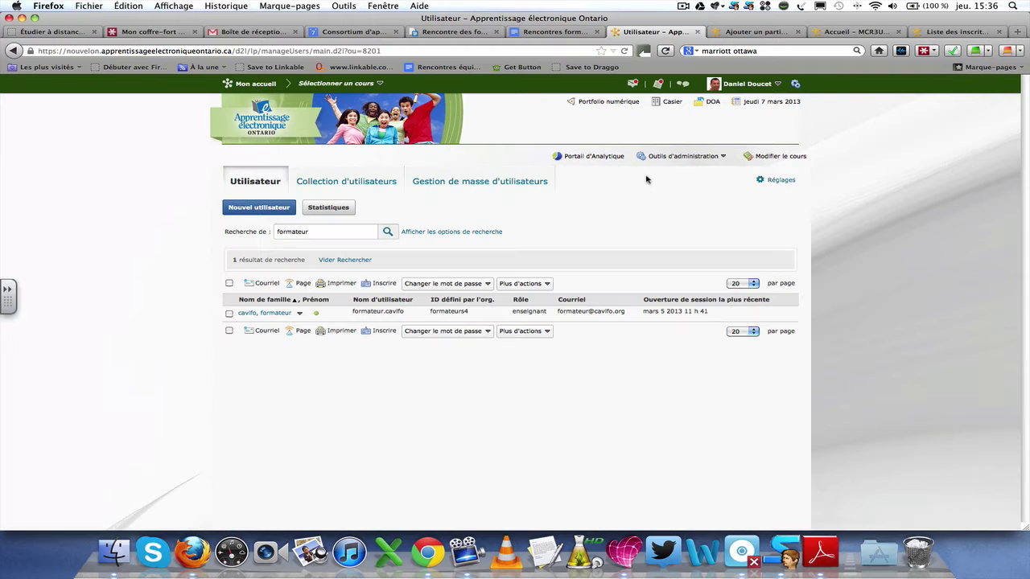
left_click(356, 184)
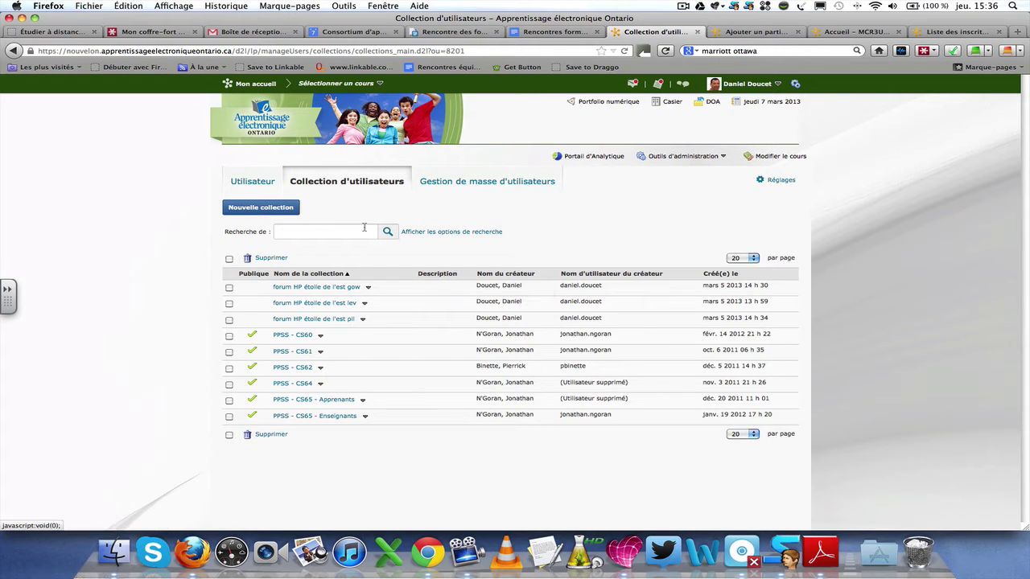
Create a new personal collection named "collection test pour un cours X" and go to its user list.
left_click(267, 208)
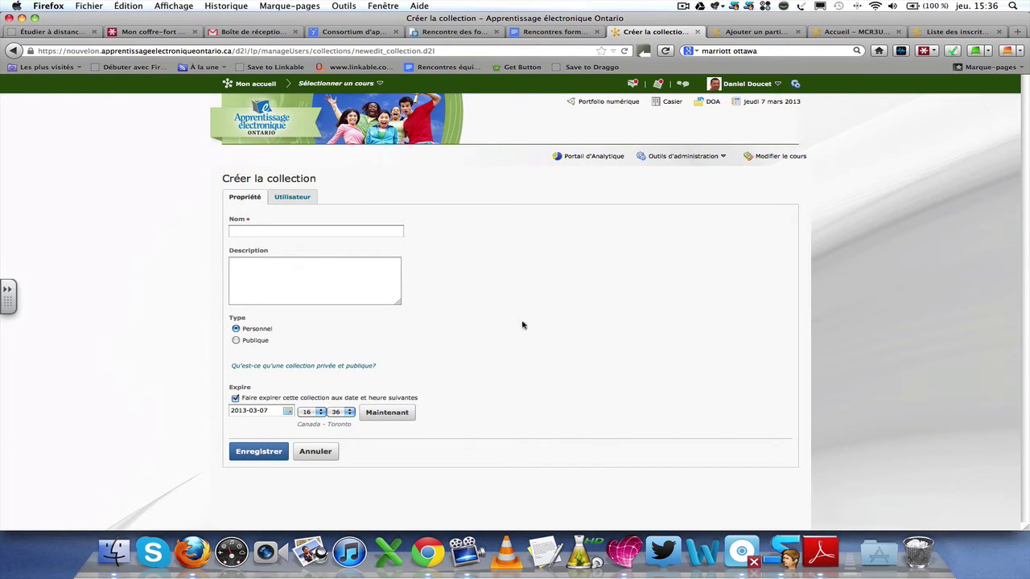
left_click(273, 230)
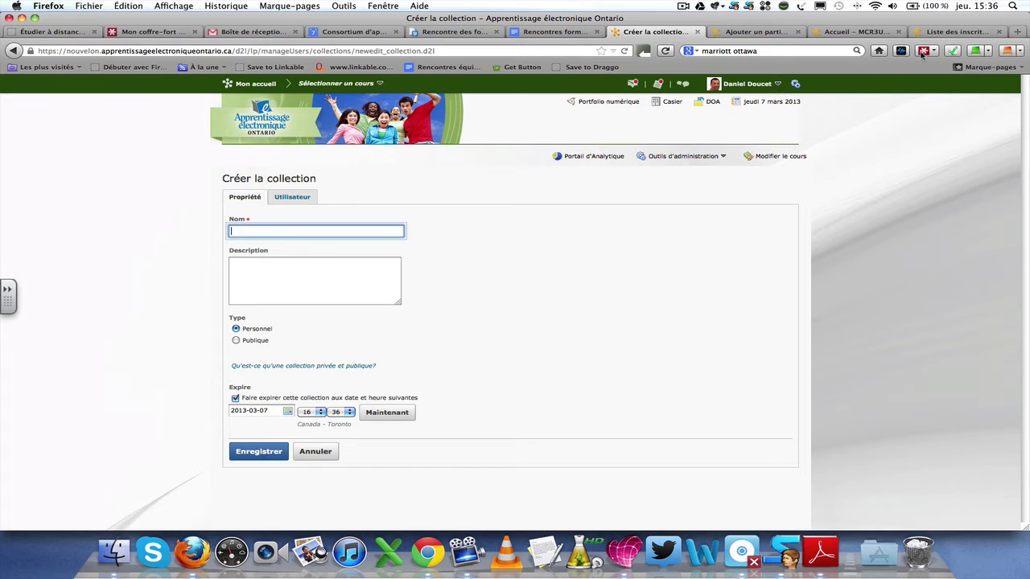
type("collection test pour")
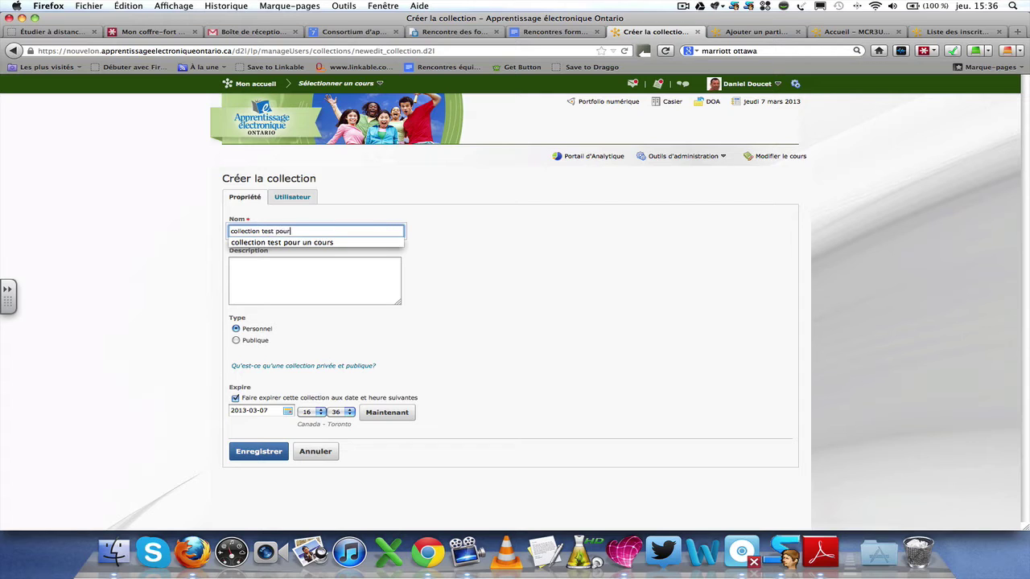
type("un cours d")
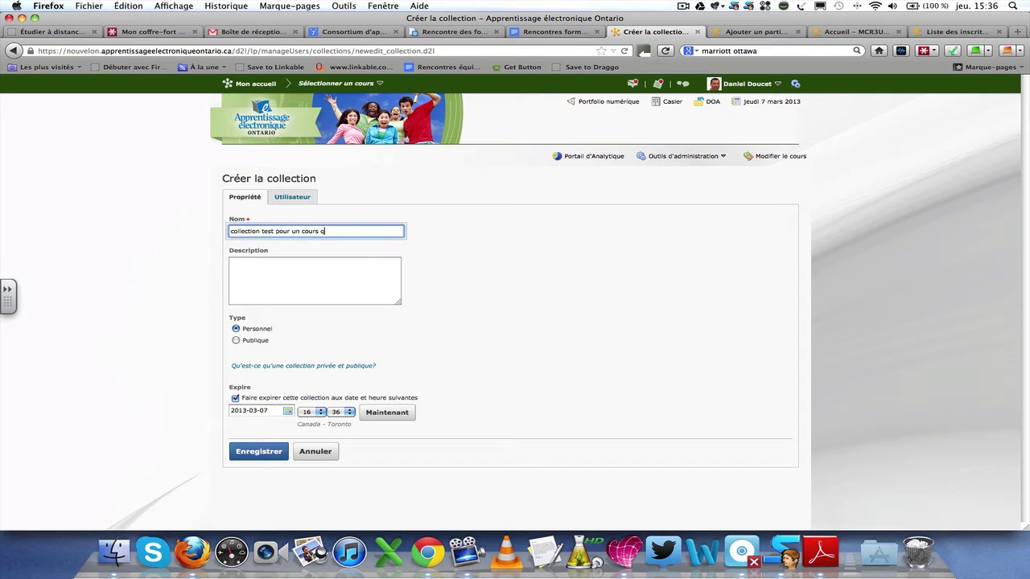
key("BackSpace")
type("X")
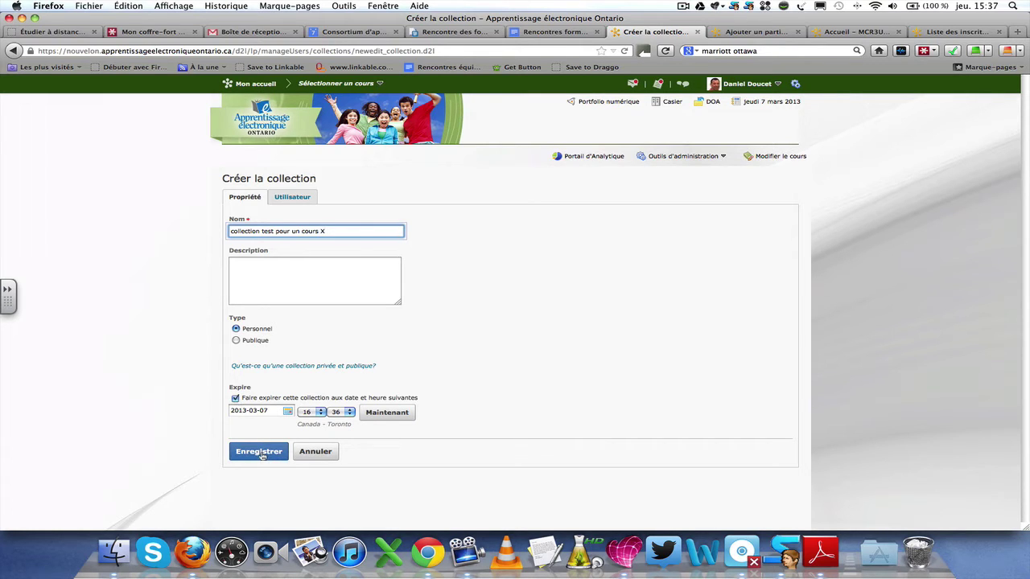
left_click(294, 199)
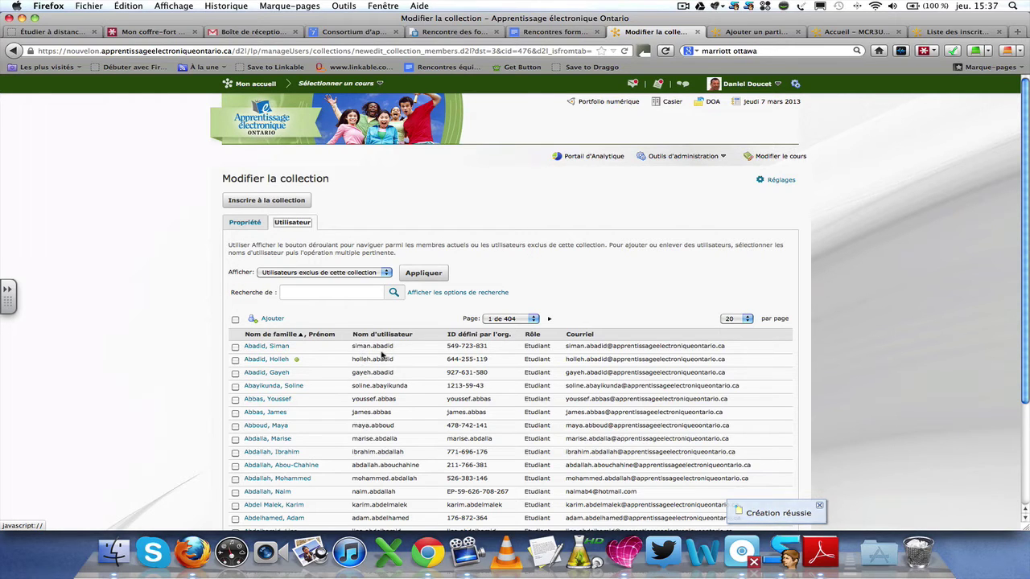
Show the user search options and restrict the search to active (Actif) users with the role Etudiant.
scroll(382, 355, "down", 3)
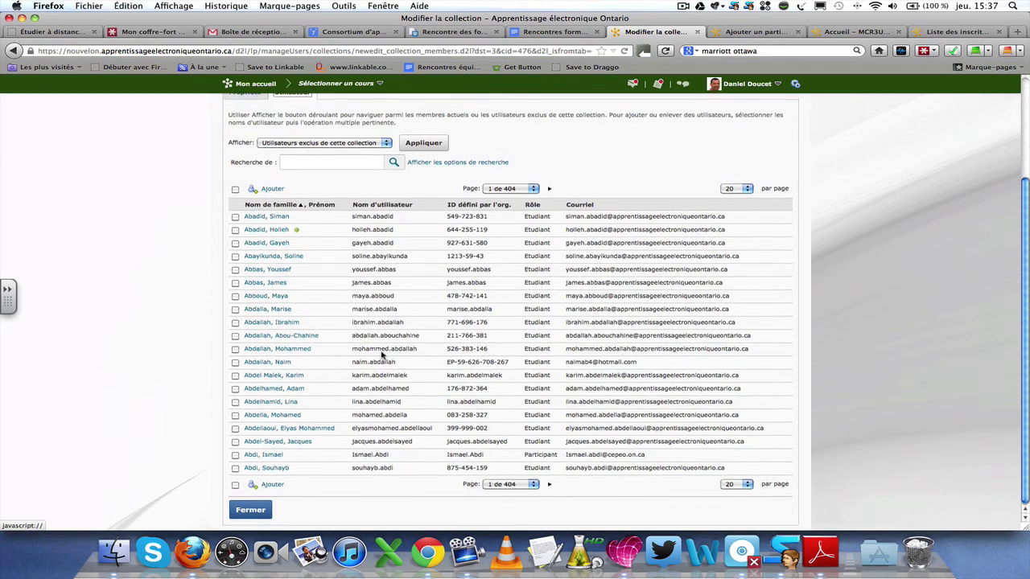
scroll(382, 355, "up", 3)
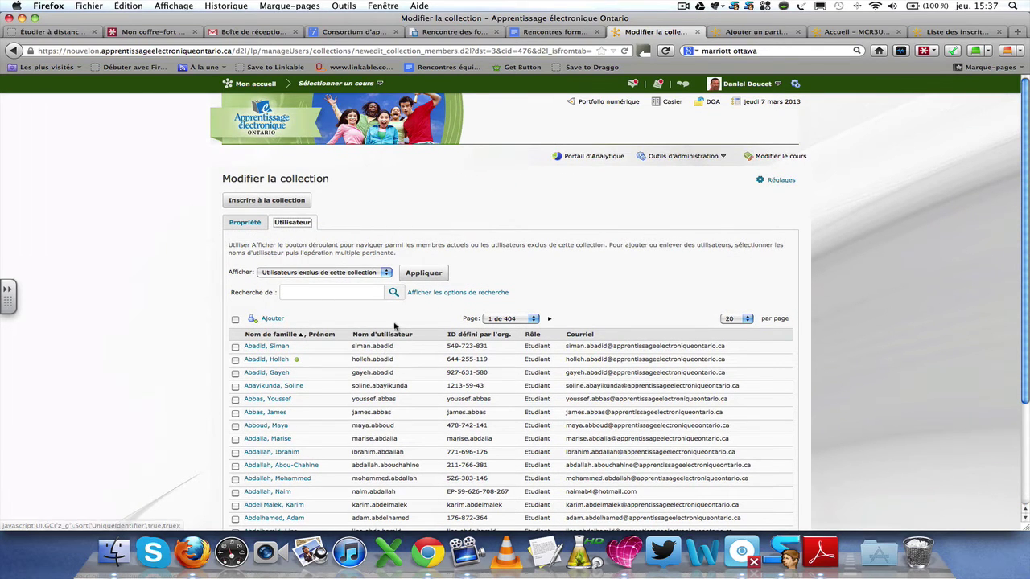
scroll(390, 306, "down", 1)
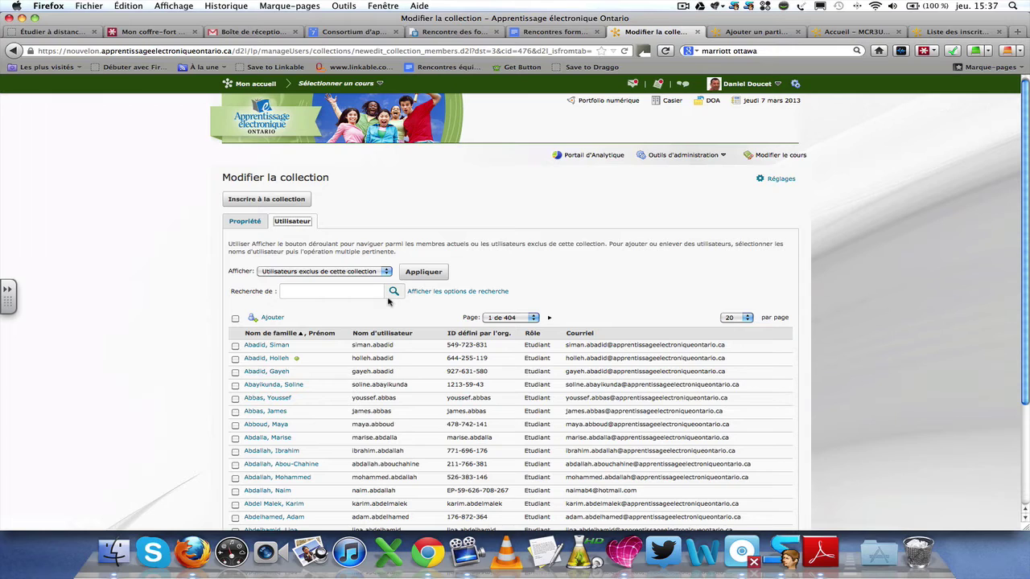
left_click(439, 292)
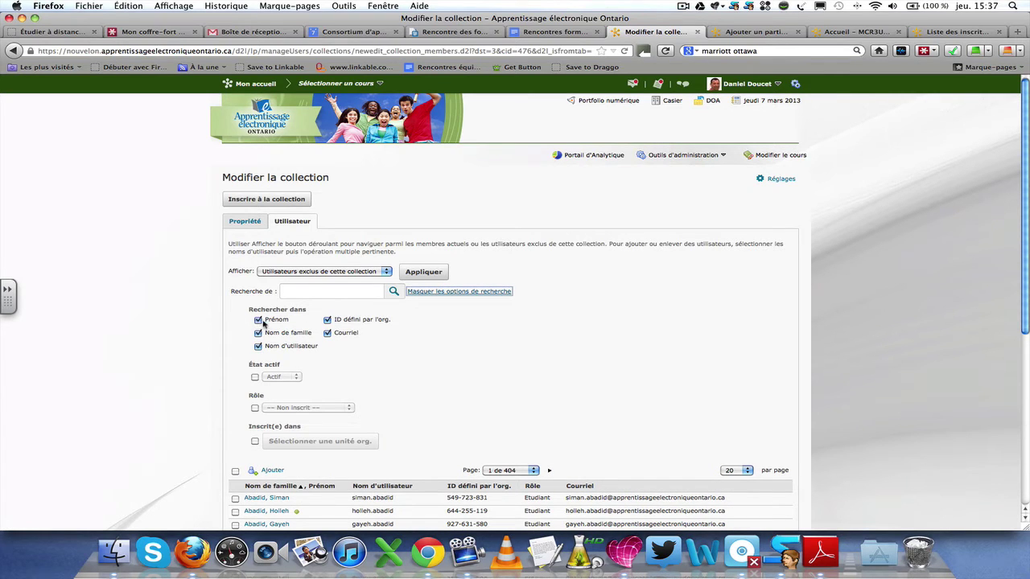
left_click(255, 378)
left_click(255, 408)
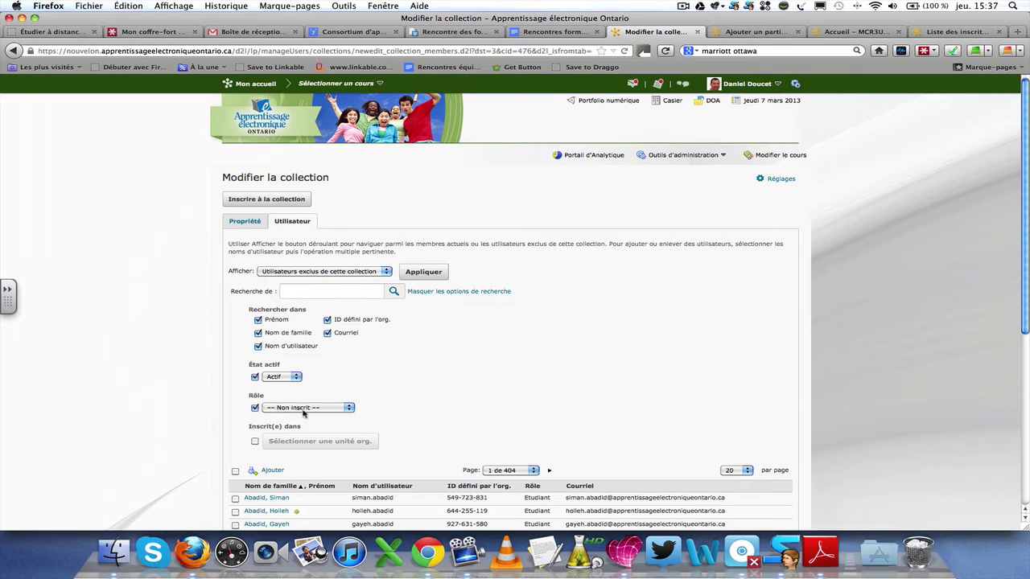
left_click(348, 408)
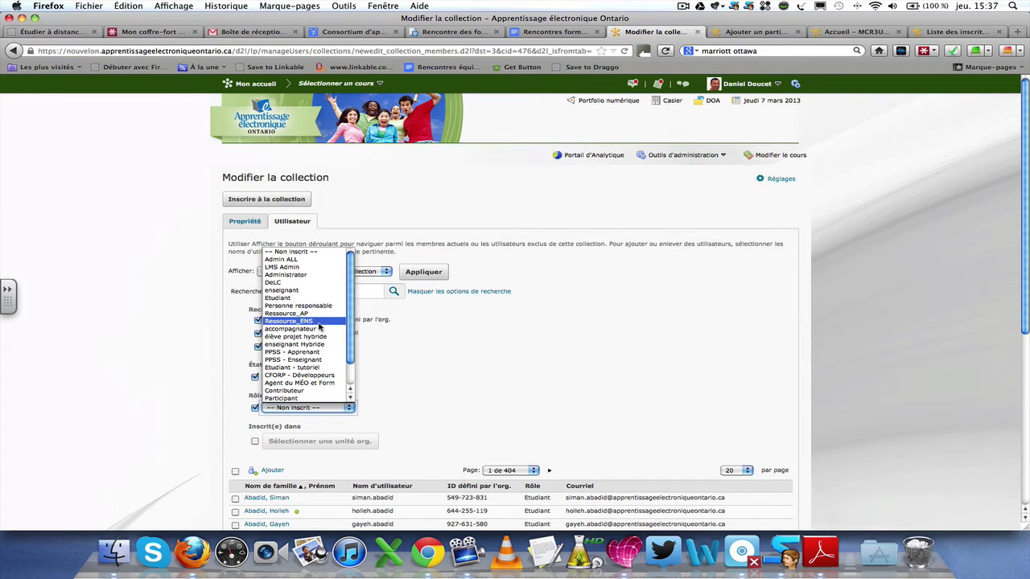
left_click(291, 299)
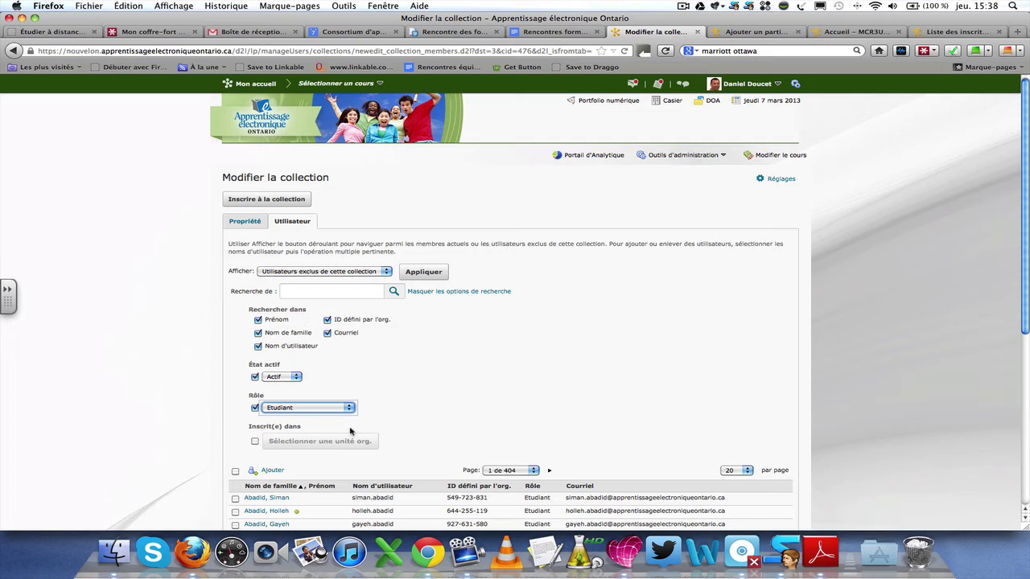
Limit the user search to people enrolled in the org unit INTELE6-CP-1213.
left_click(255, 441)
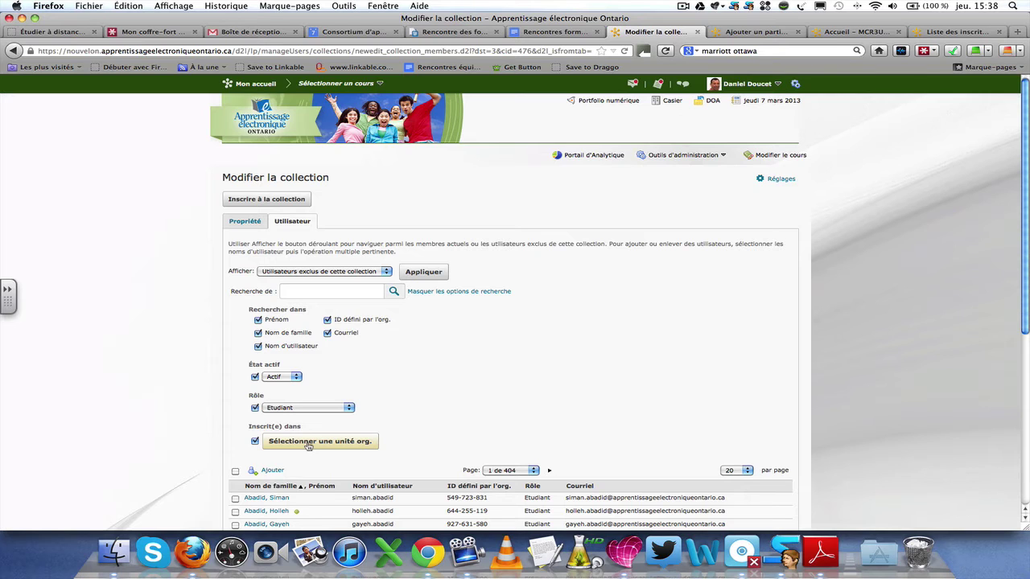
left_click(307, 444)
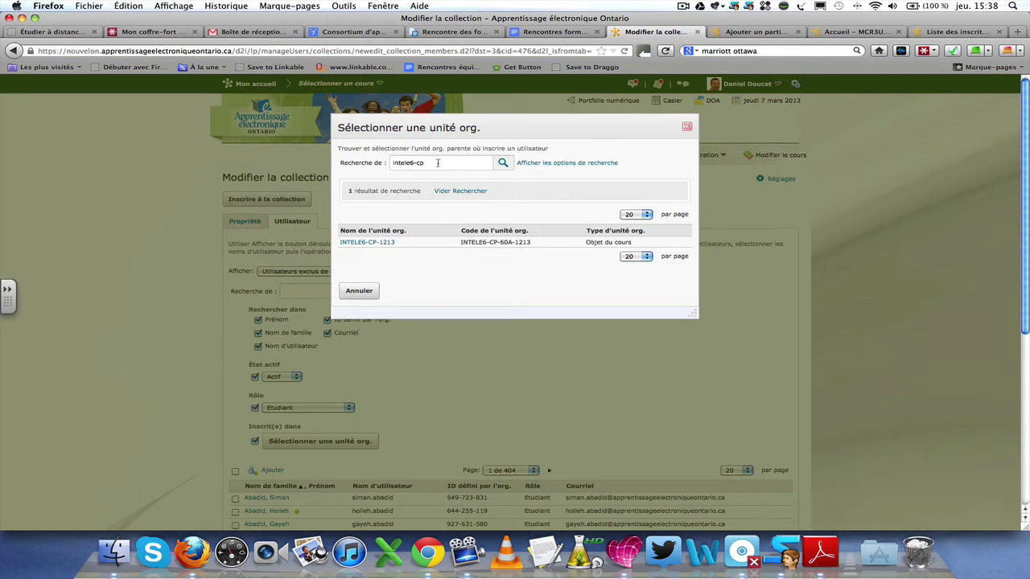
left_click_drag(438, 163, 382, 161)
left_click(392, 162)
left_click(390, 238)
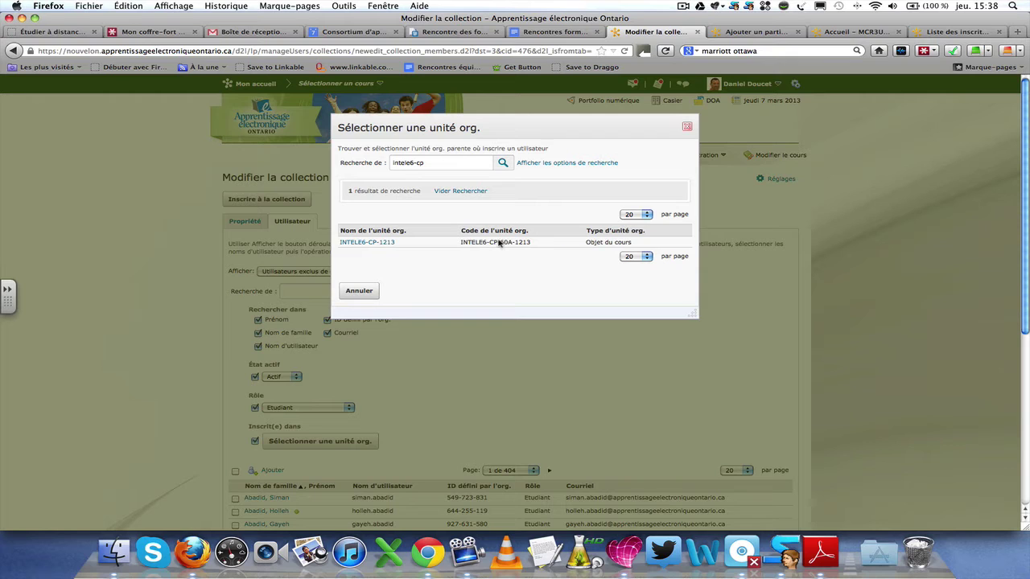
left_click(367, 243)
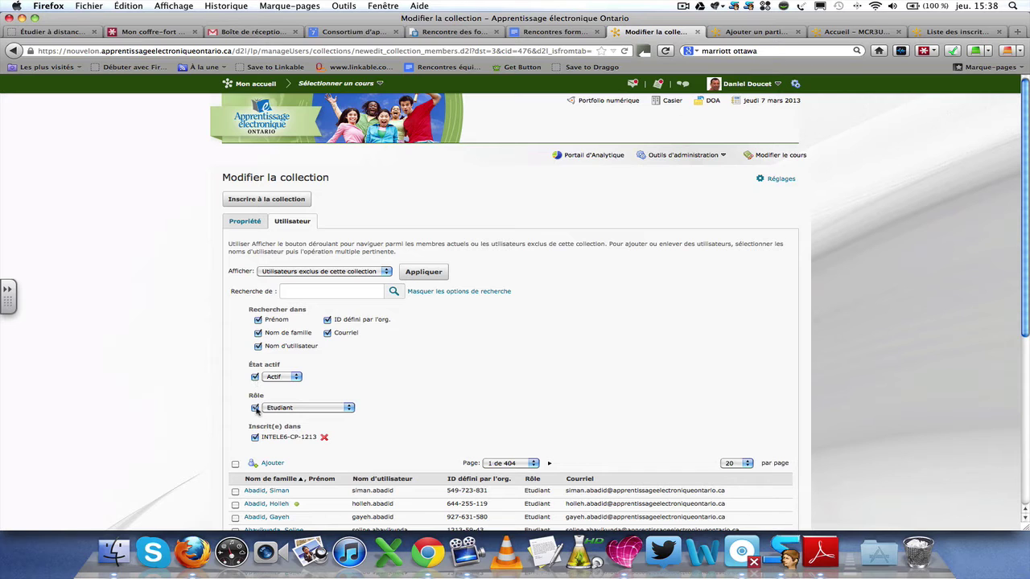
Run the filtered user search and add all the students found to the collection.
scroll(256, 406, "down", 3)
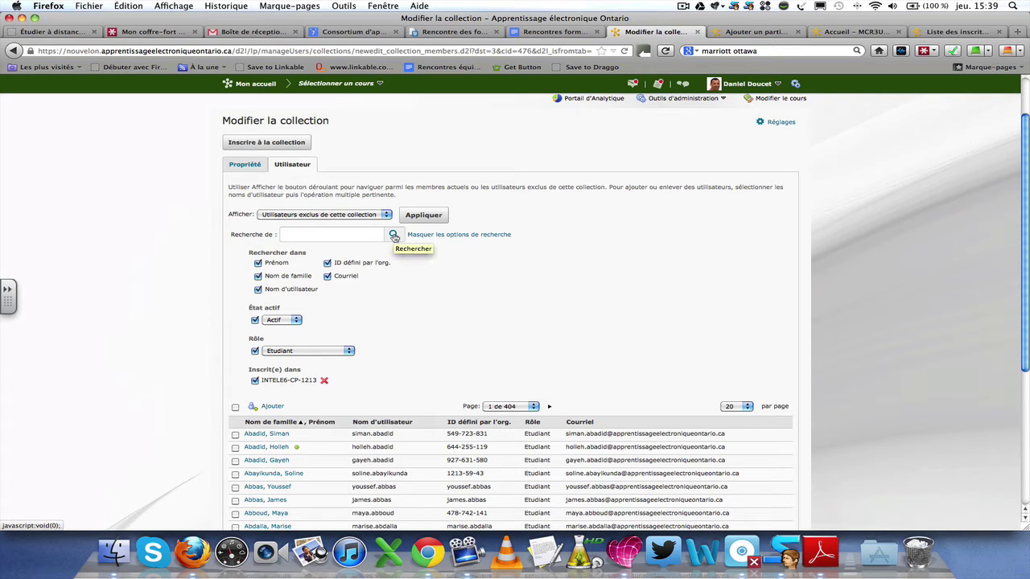
left_click(393, 235)
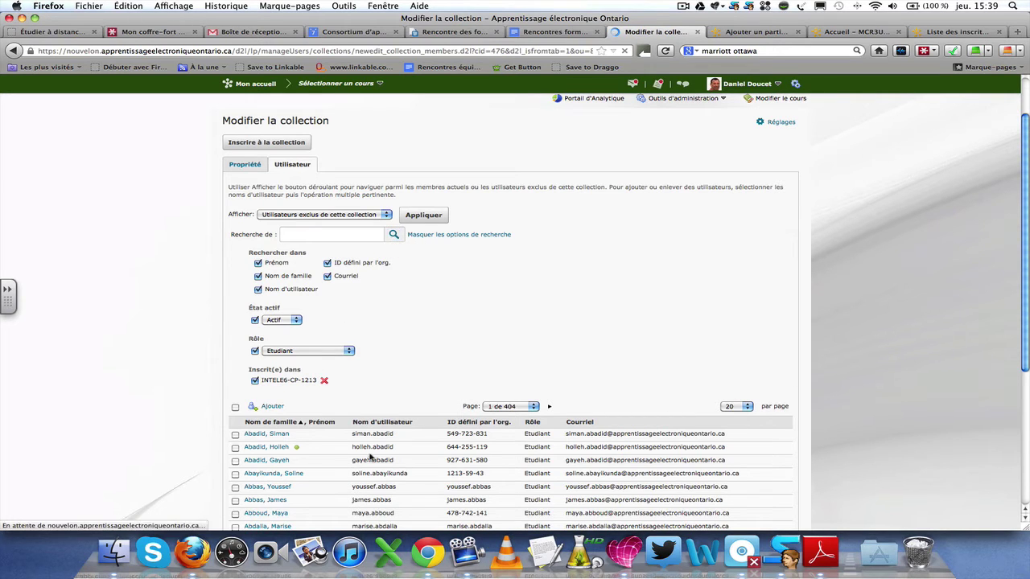
scroll(460, 435, "down", 3)
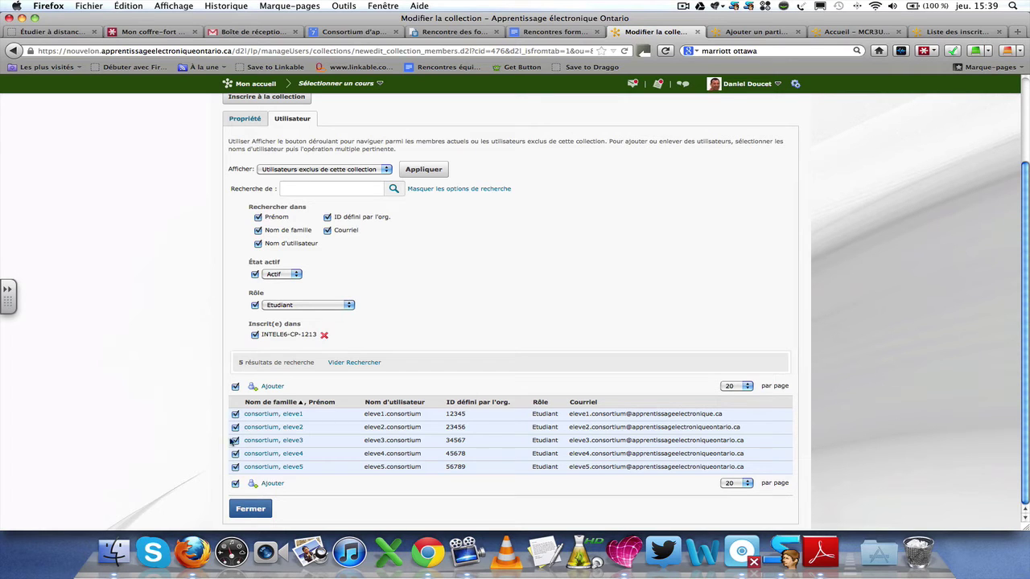
left_click(271, 387)
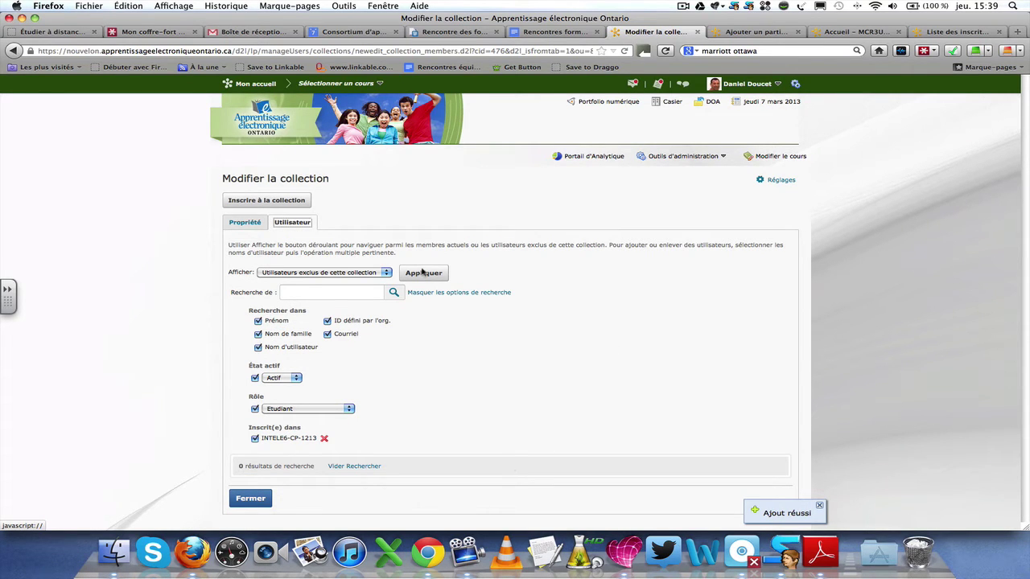
Filter the list to the users in this collection and review its members.
left_click(385, 274)
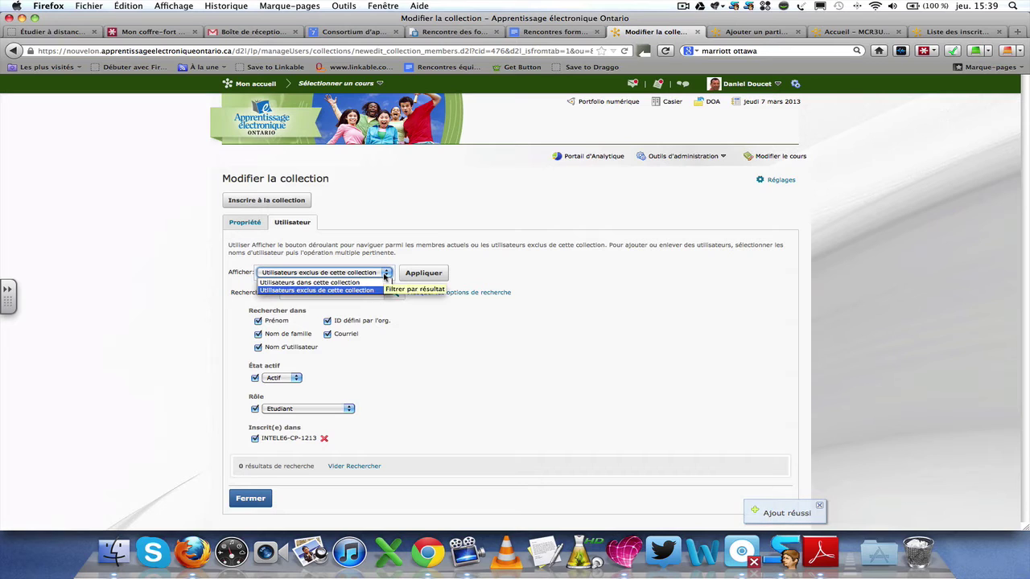
left_click(366, 284)
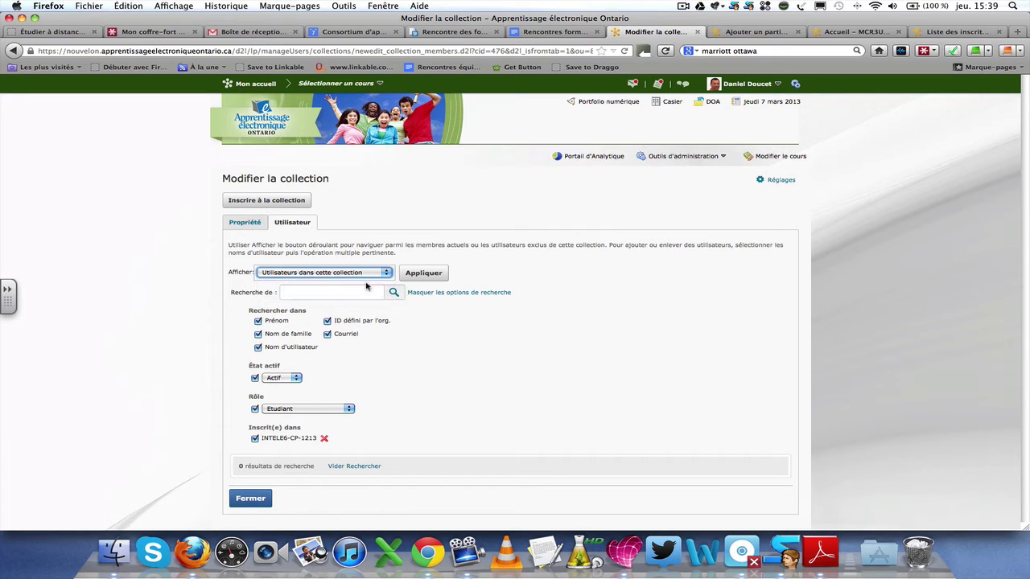
left_click(425, 273)
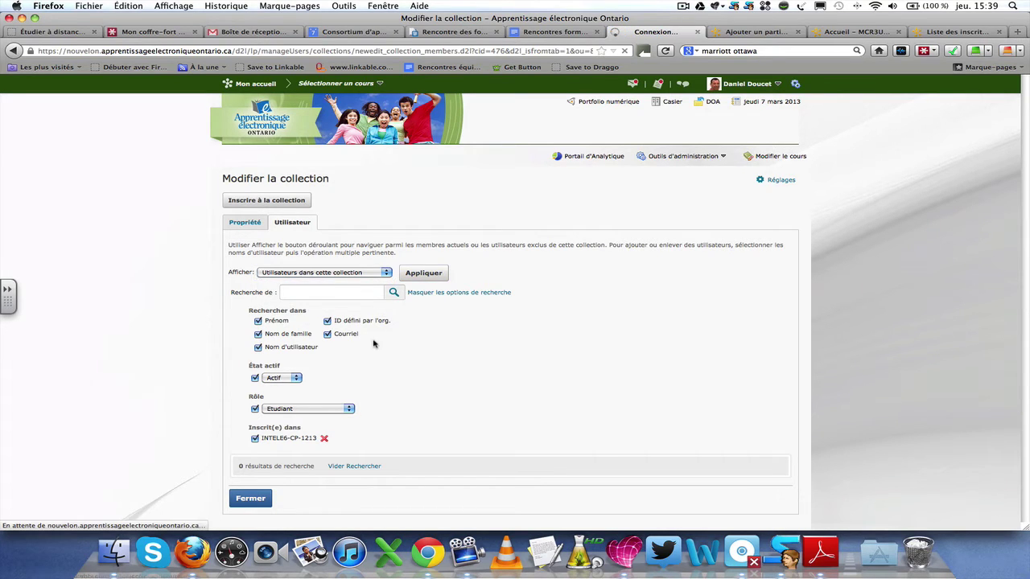
scroll(427, 366, "down", 3)
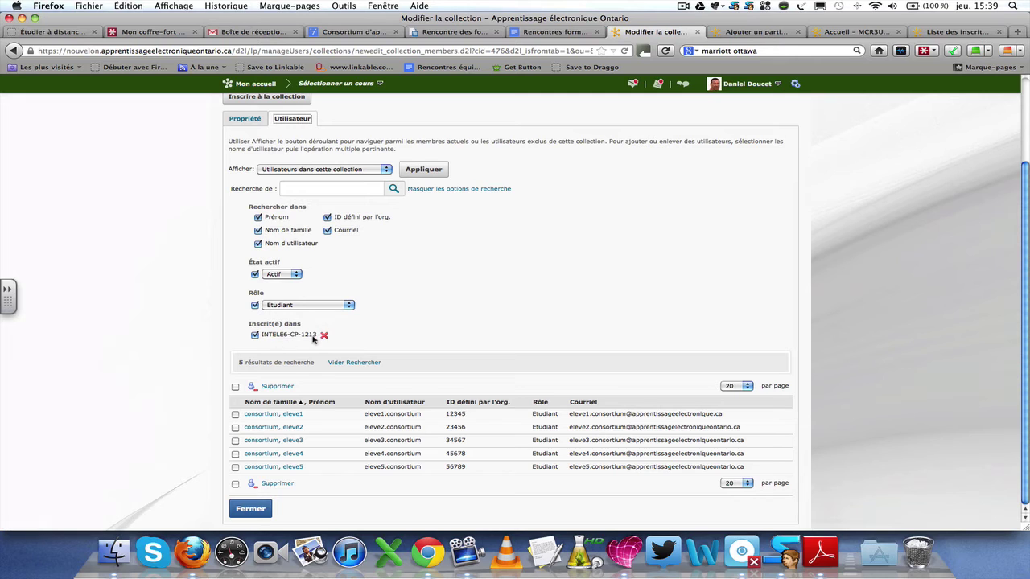
Clear the member search, check the reset search options and close the collection.
left_click(341, 364)
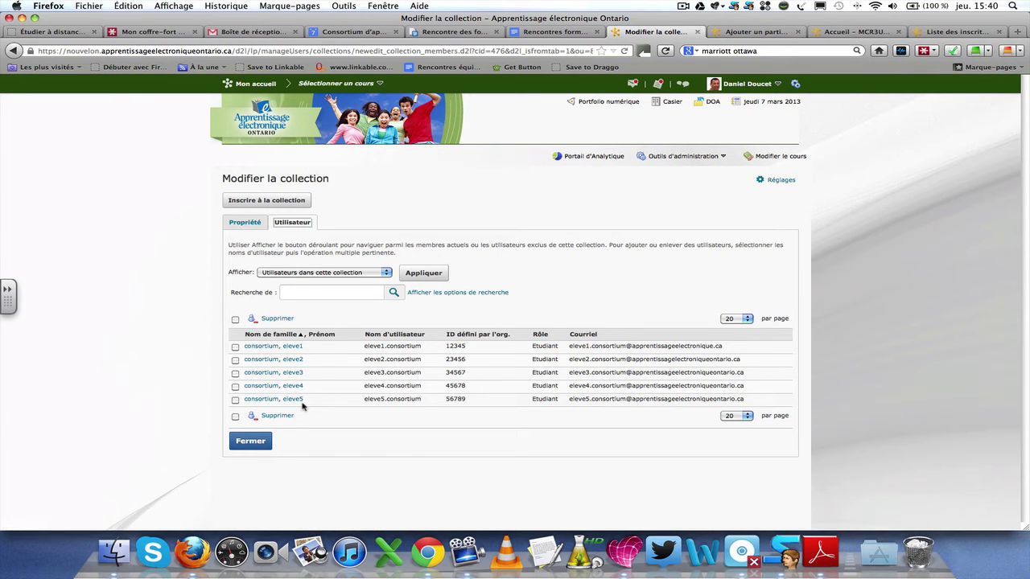
left_click(447, 294)
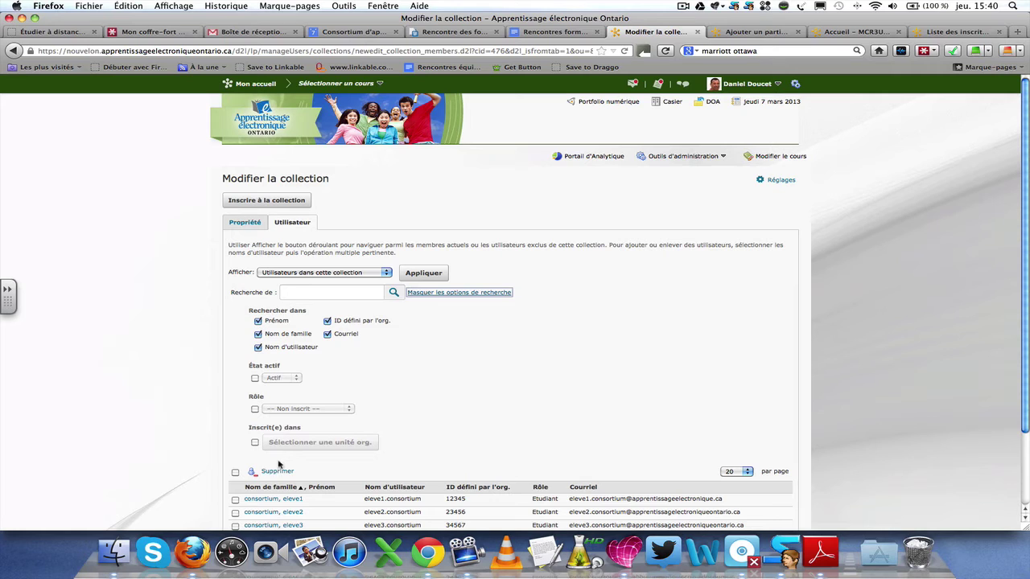
left_click(429, 294)
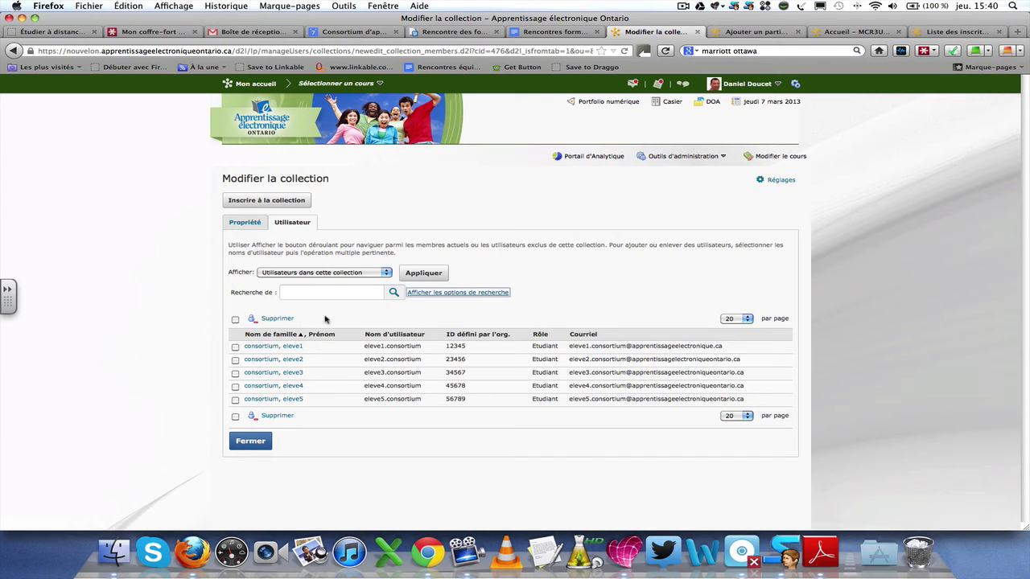
left_click(247, 447)
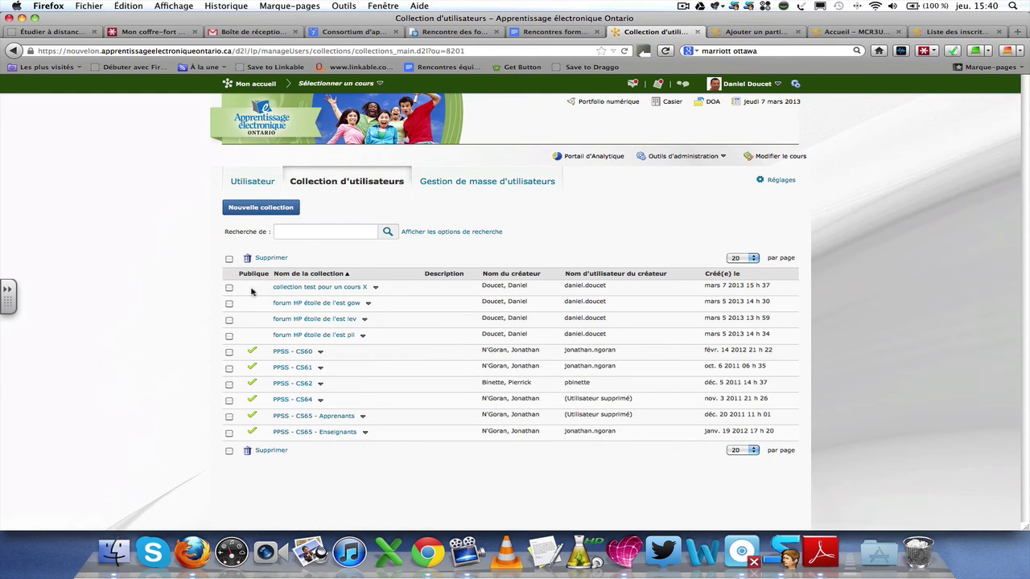
Open enrolment for "collection test pour un cours X" and search the org units for sandbox.
left_click(375, 288)
left_click(400, 328)
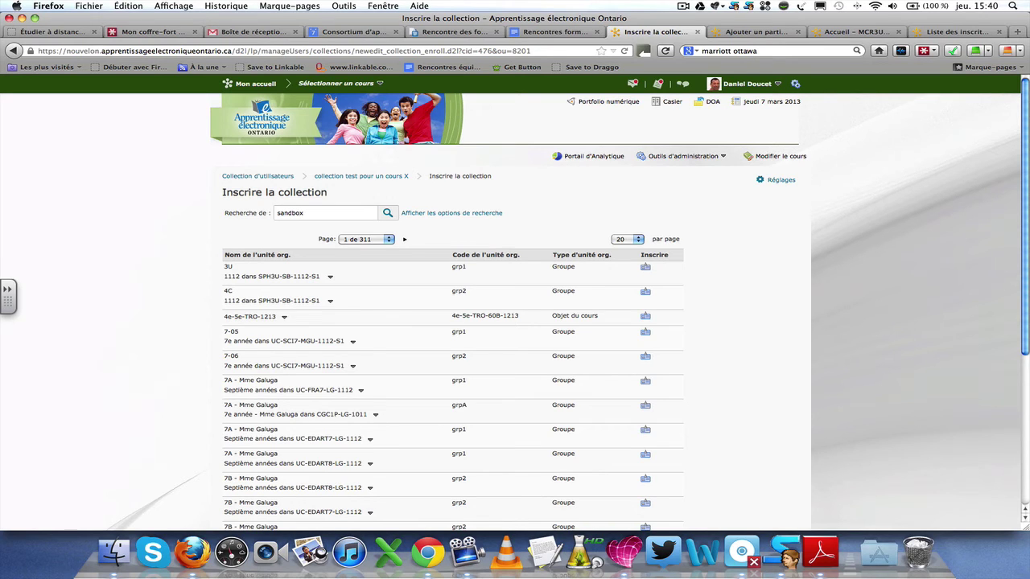
left_click(387, 213)
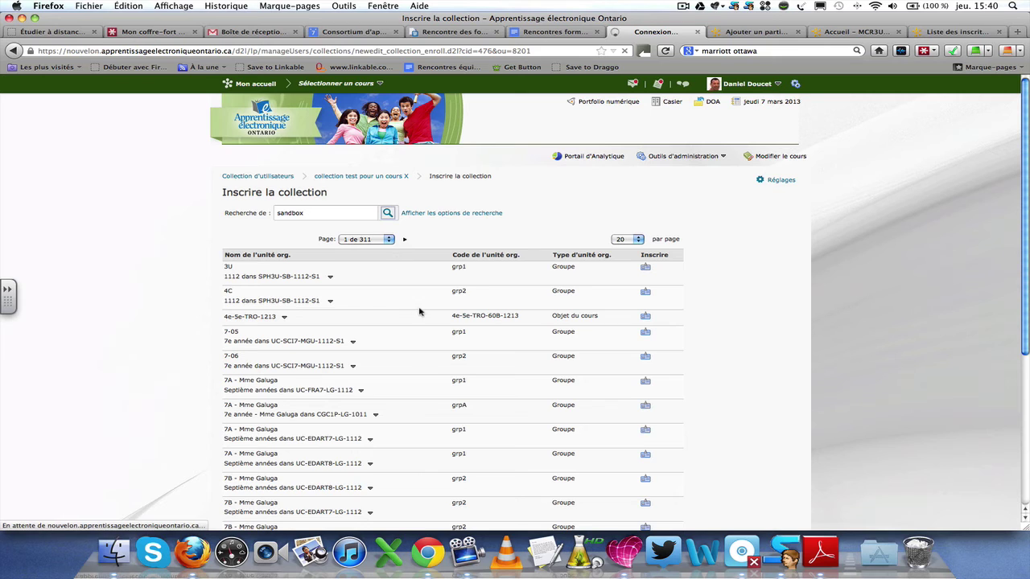
scroll(417, 321, "down", 2)
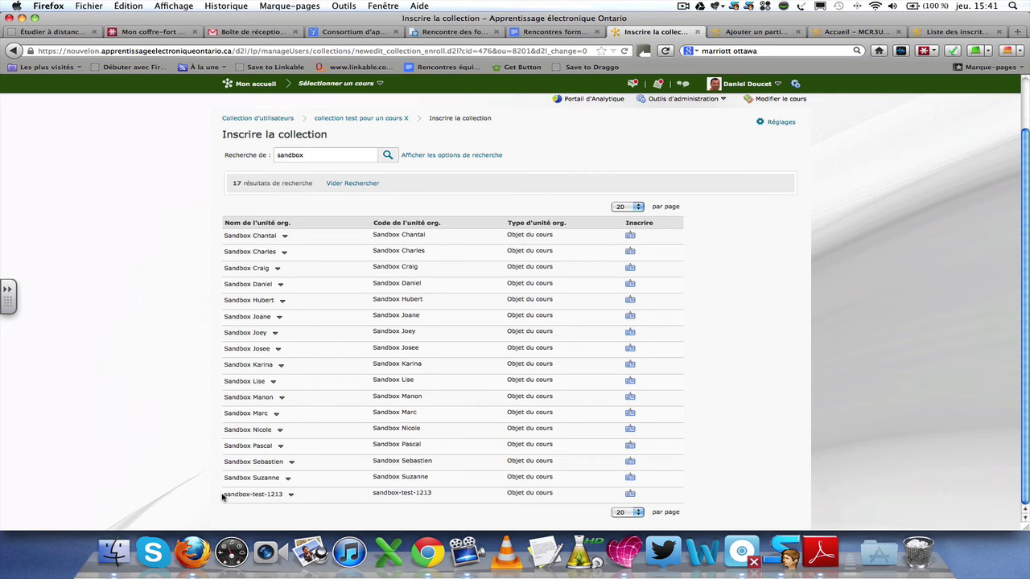
Set the collection's role to Etudiant for sandbox-test-1213 and apply it, leaving the enrolment confirmation open.
left_click(292, 495)
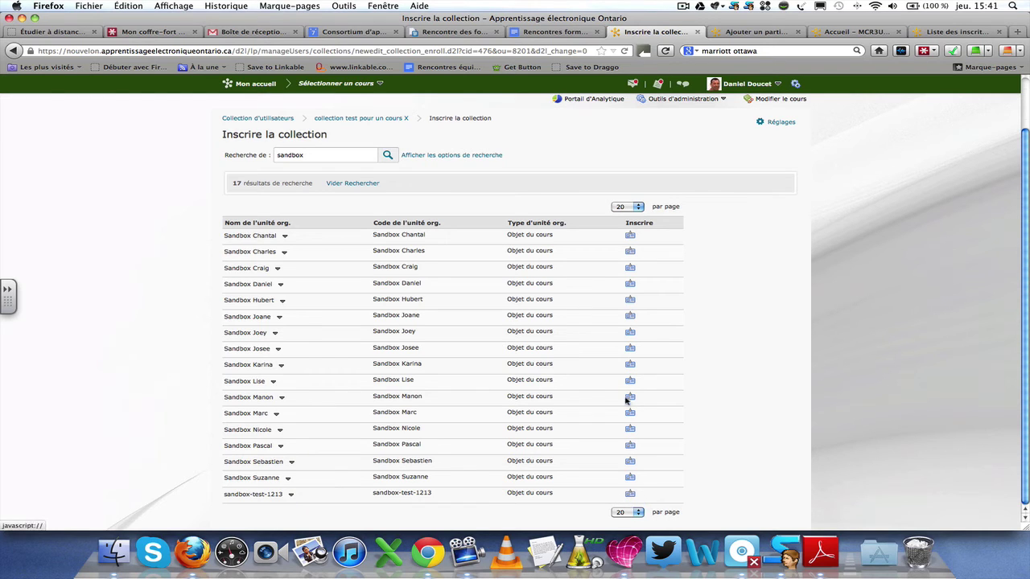
left_click(631, 495)
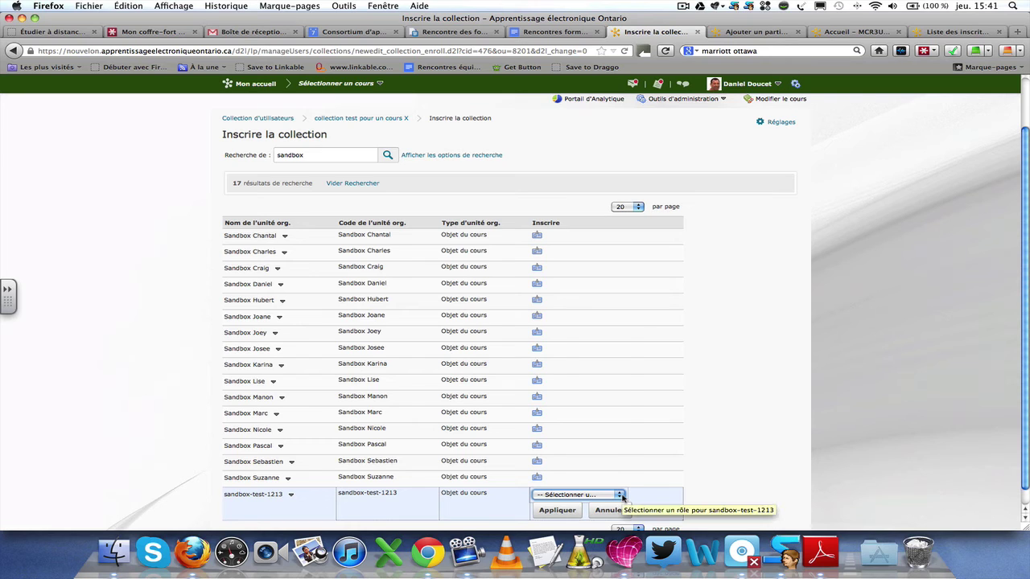
left_click(622, 495)
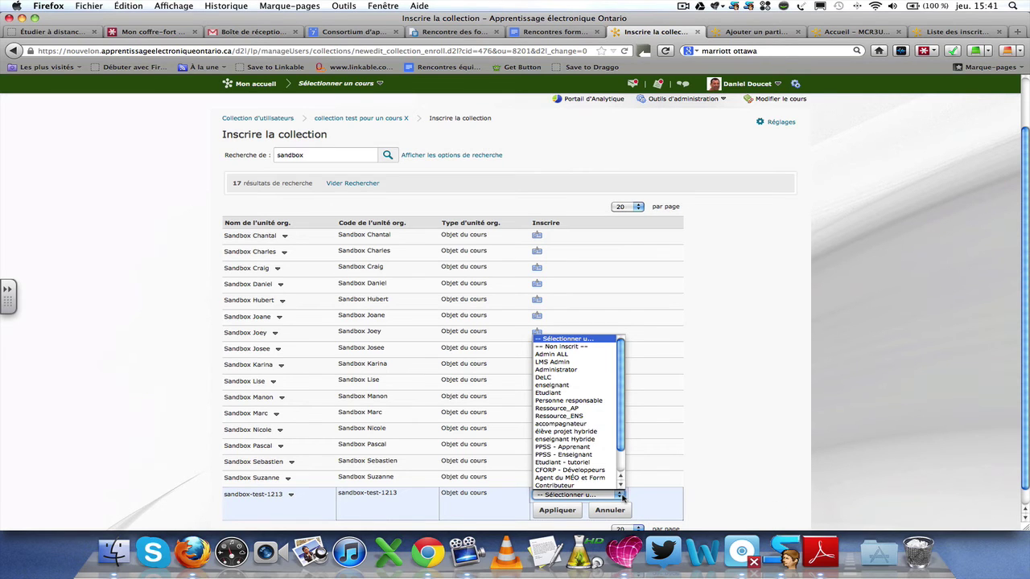
left_click(556, 393)
left_click(562, 512)
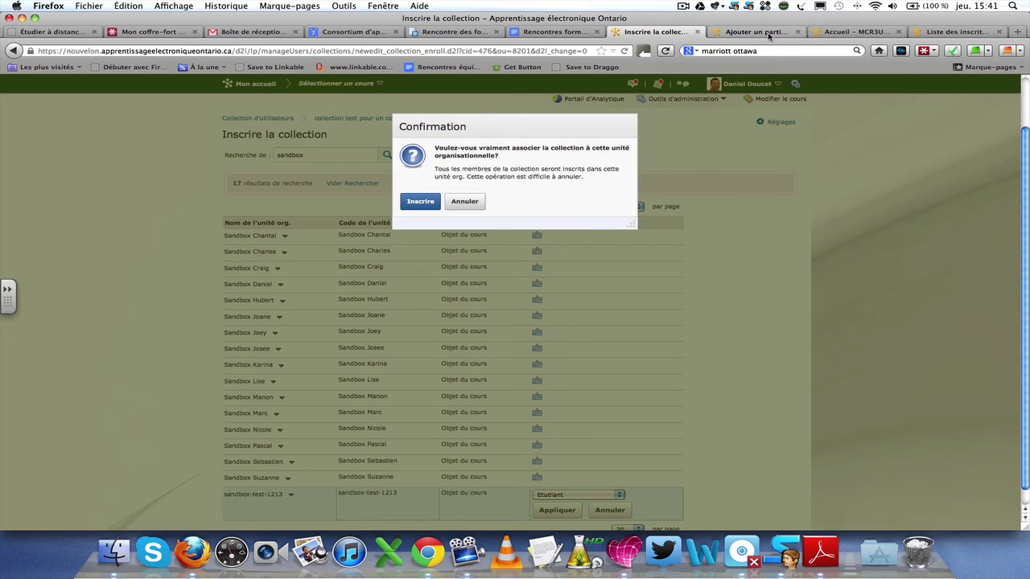
Check the class list of INTELE6-CP-1213, then open the class list of sandbox-test-1213 to review its current members.
left_click(953, 33)
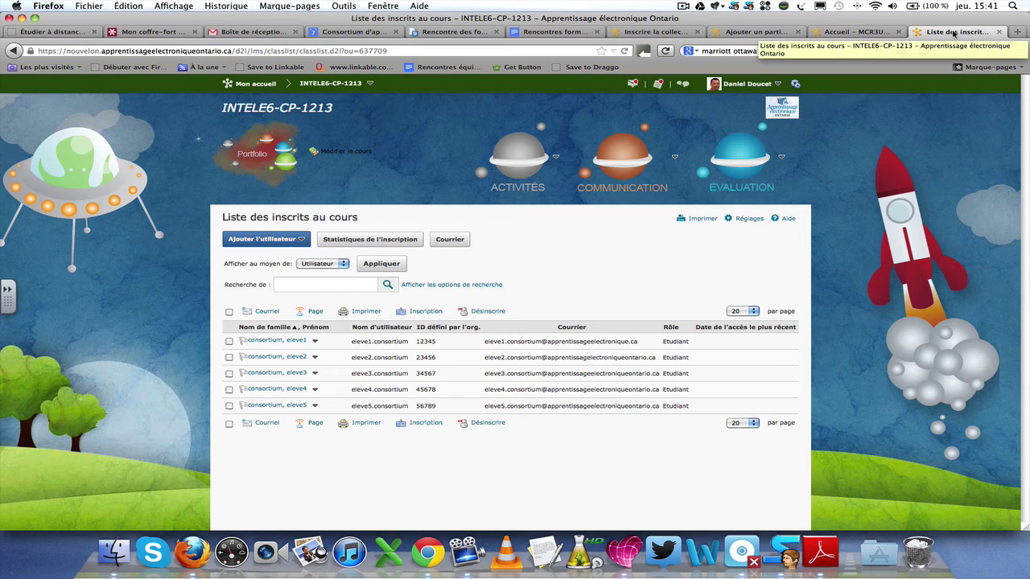
left_click(752, 32)
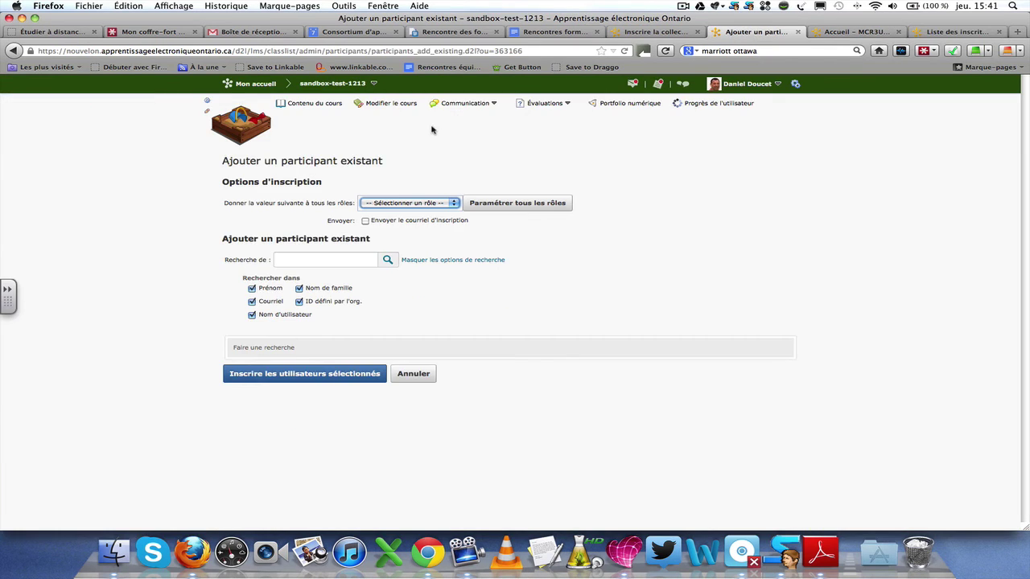
left_click(494, 104)
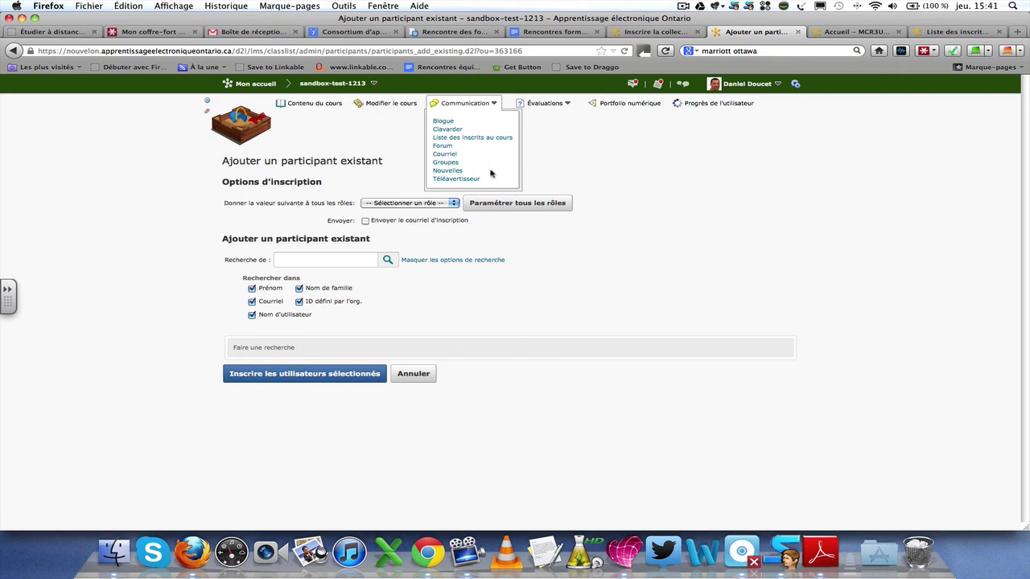
left_click(468, 138)
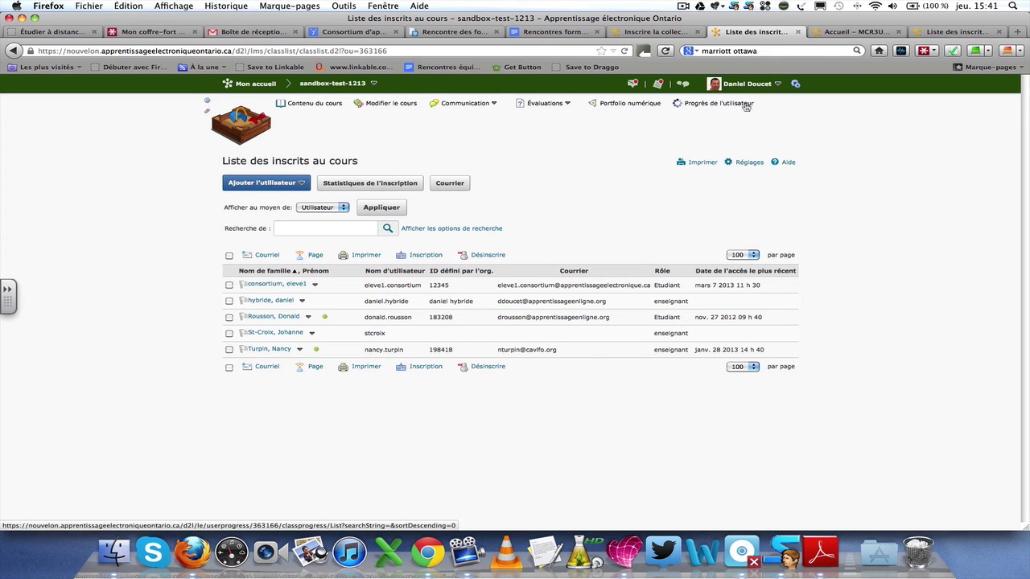
Confirm the collection's enrolment in sandbox-test-1213 and reload that course's class list to check its members.
left_click(644, 31)
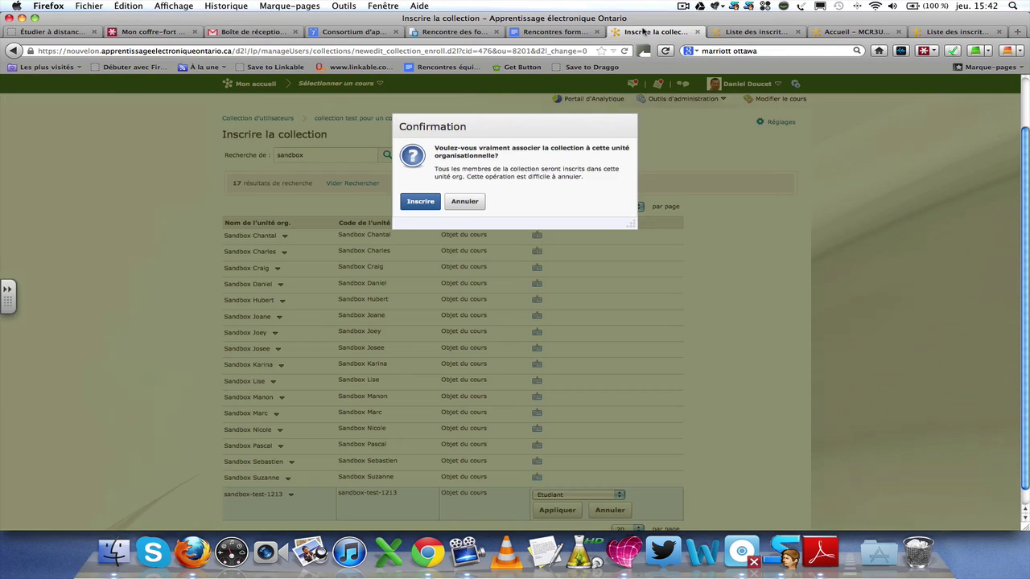
left_click(421, 202)
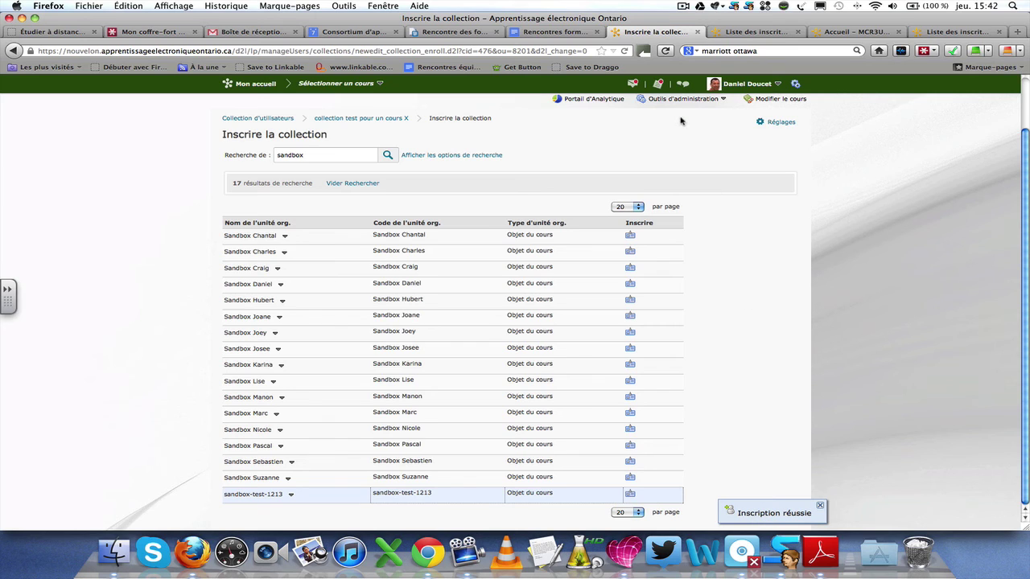
left_click(771, 32)
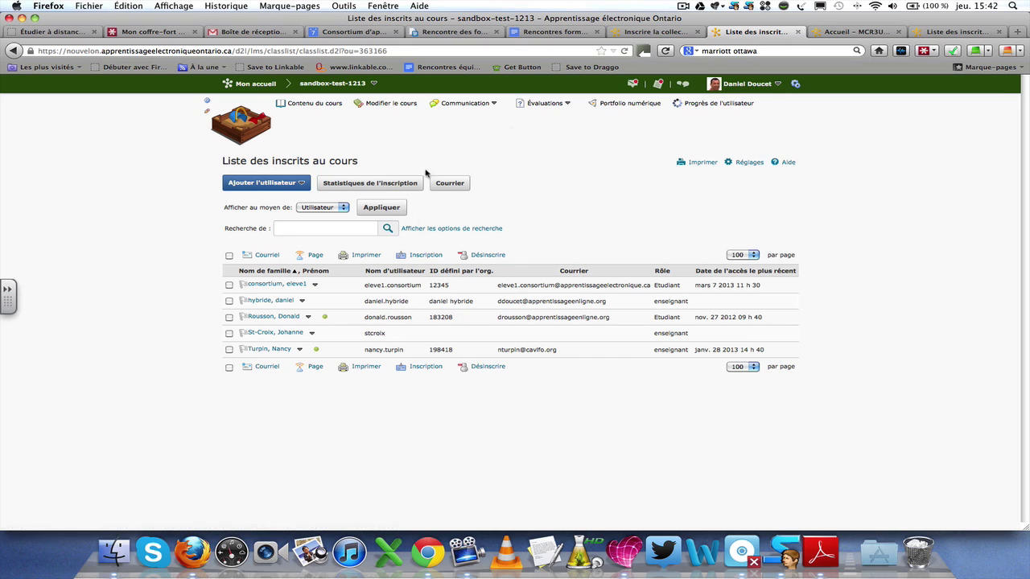
left_click(492, 105)
left_click(482, 138)
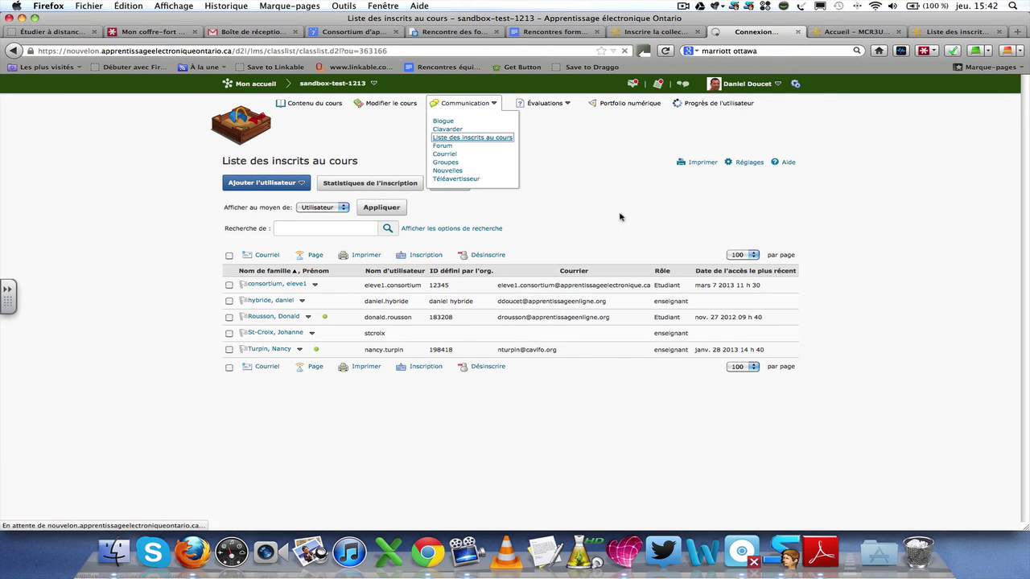